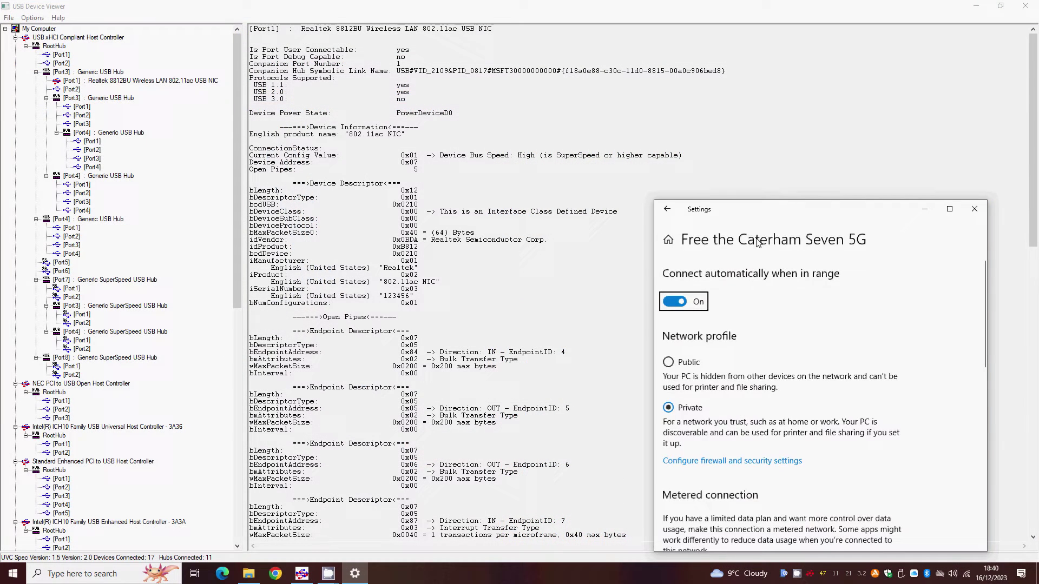
Go back to the Wi-Fi page and view the Realtek 8812BU adapter's hardware properties
{"action": "left_click", "coordinate": [666, 210]}
{"action": "left_click", "coordinate": [686, 420]}
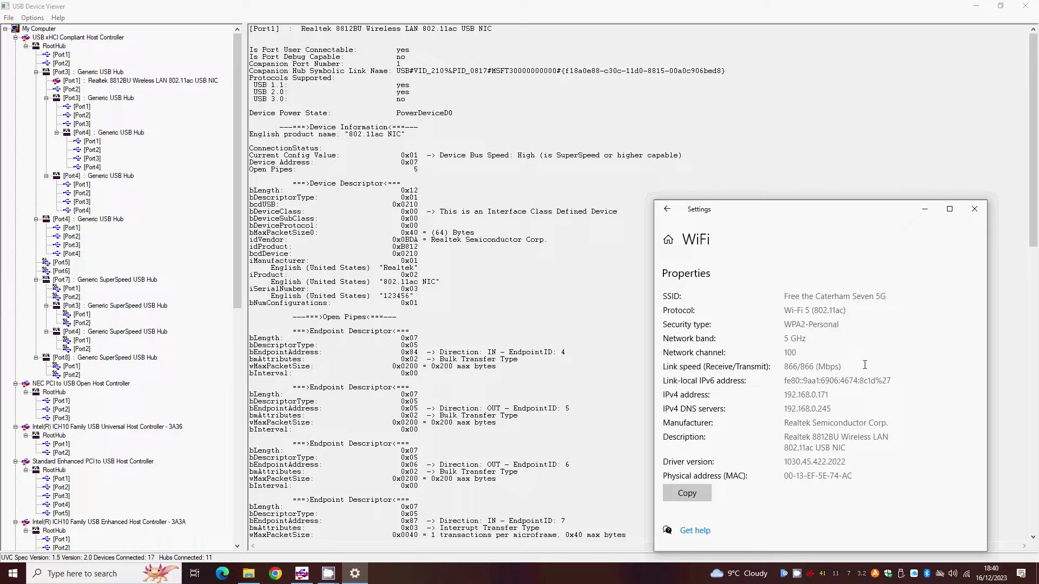
Search 'bluet' to open Bluetooth & other devices and scroll to the USB 3.0 speed notice
{"action": "left_click", "coordinate": [82, 576]}
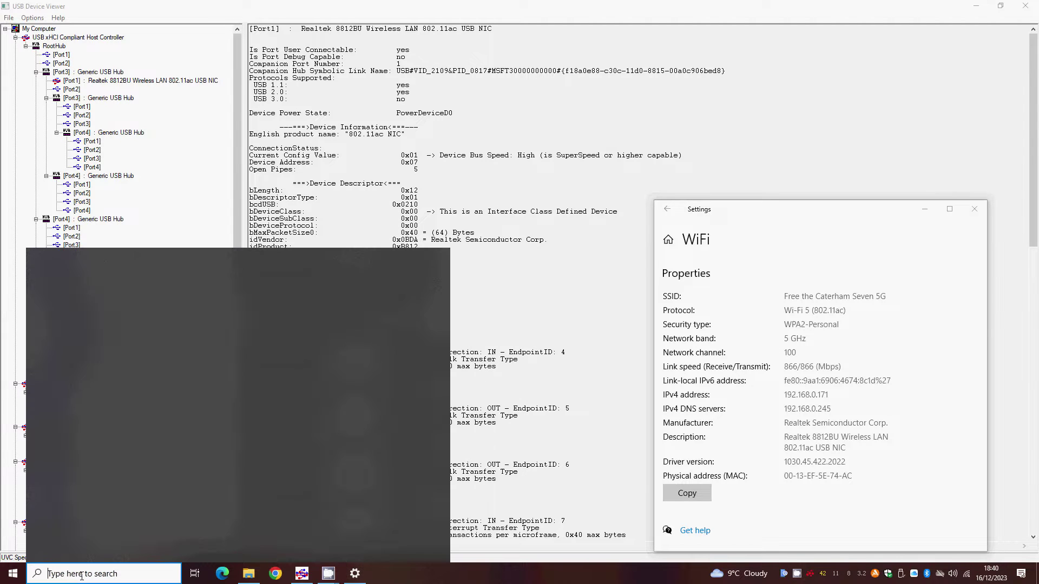
{"action": "type", "text": "bluet"}
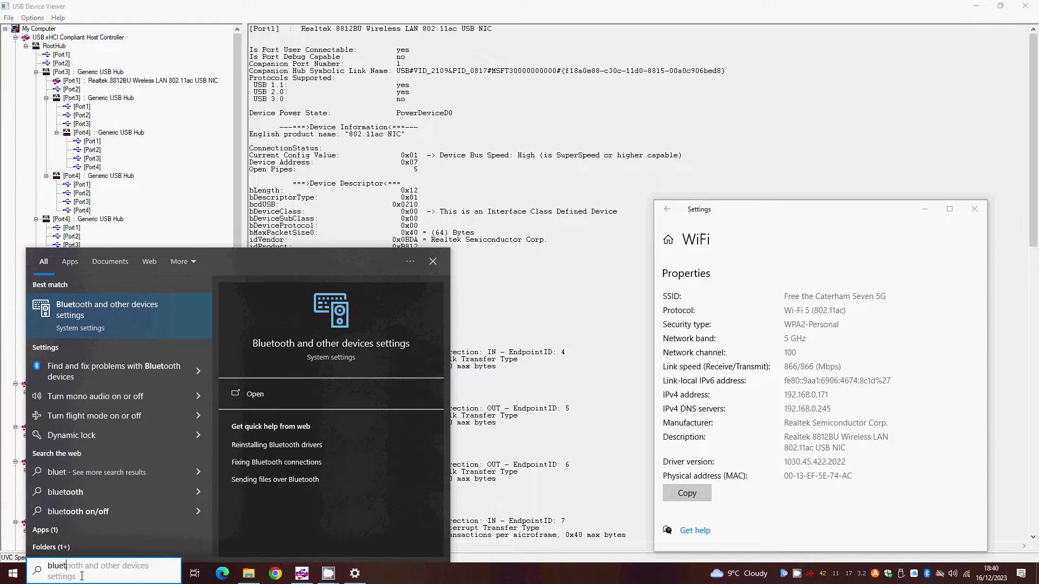
{"action": "left_click", "coordinate": [115, 321]}
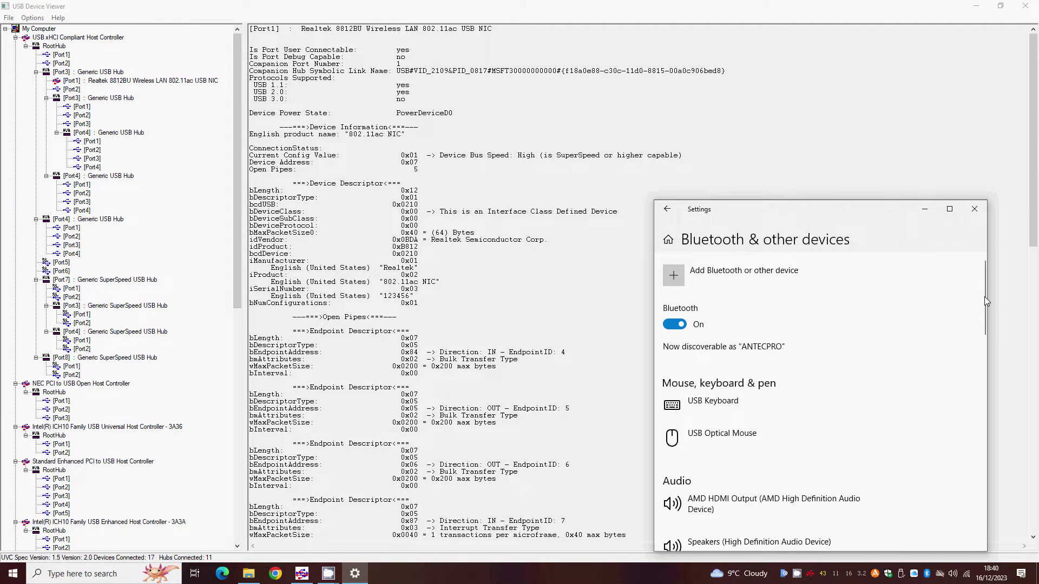
{"action": "left_click_drag", "start_coordinate": [984, 301], "coordinate": [978, 436]}
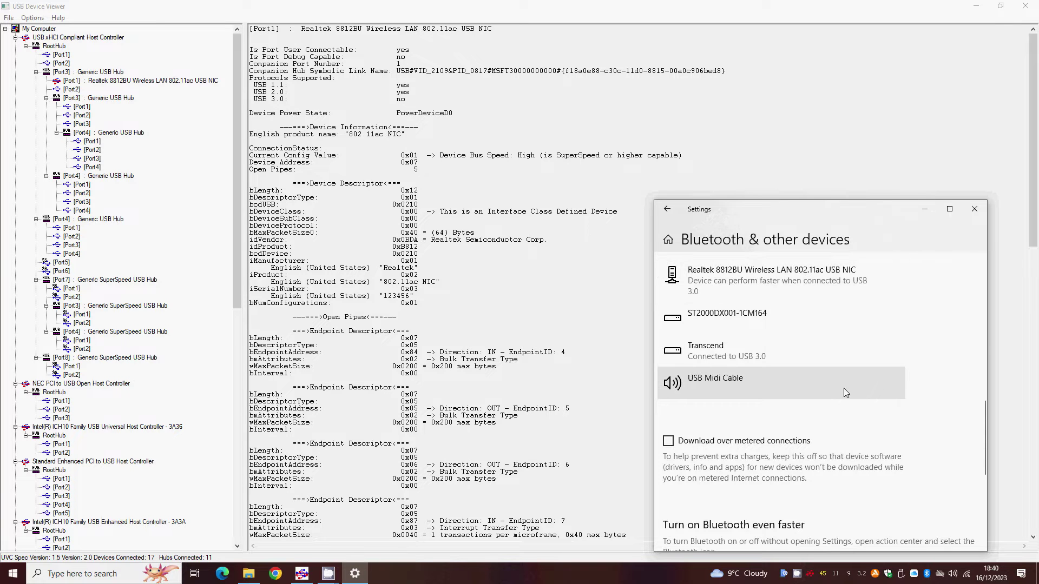
{"action": "left_click", "coordinate": [96, 574]}
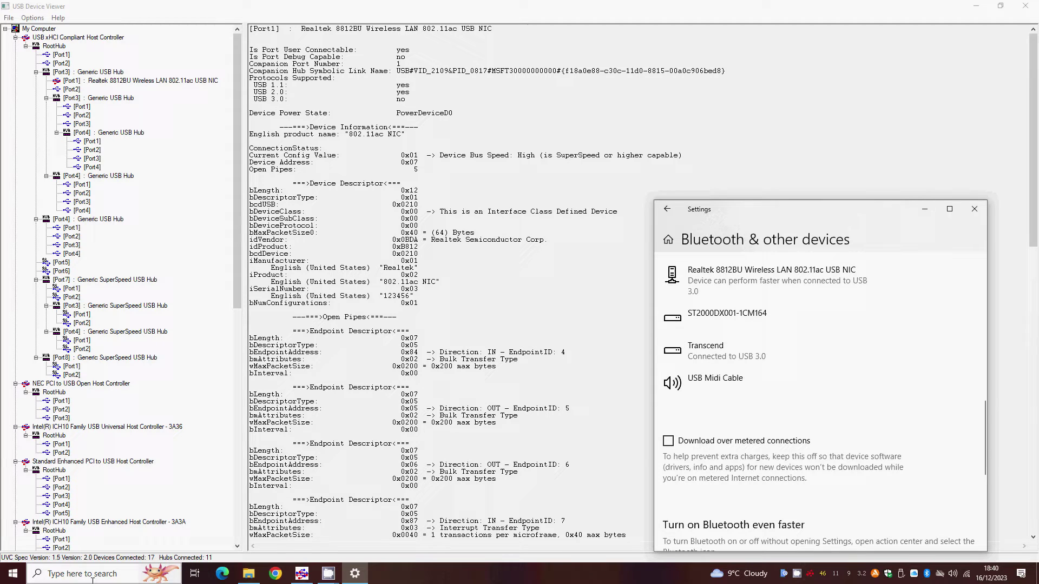
Launch regedit and search HKLM\SYSTEM for ForcedUSBMode
{"action": "type", "text": "regedit"}
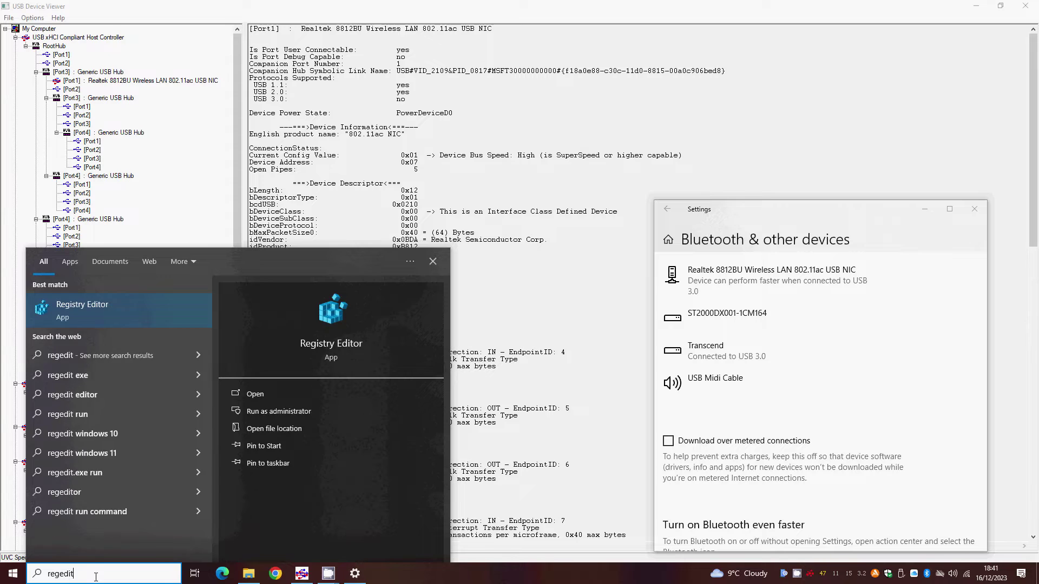
{"action": "key", "text": "Return"}
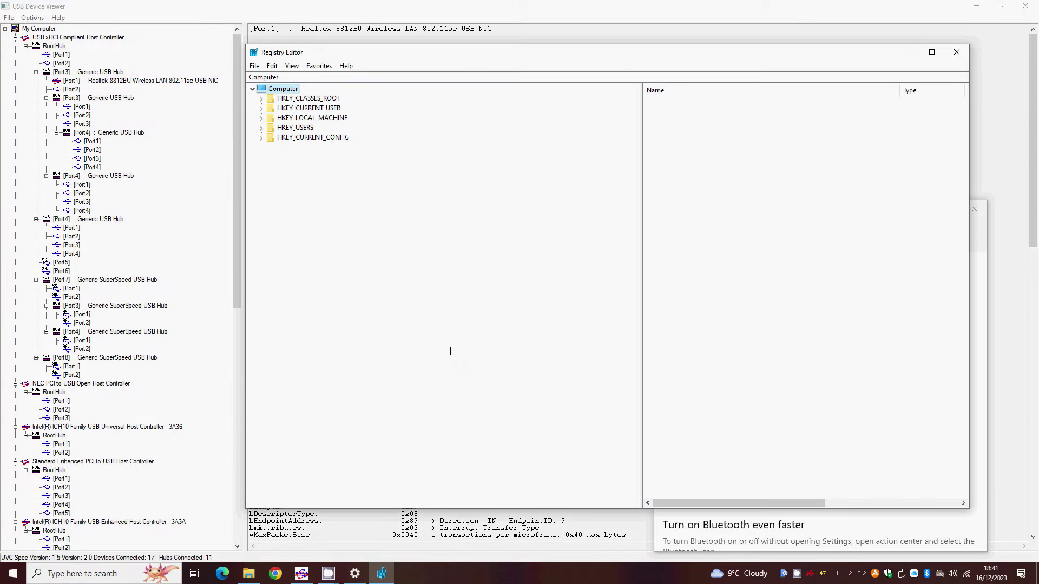
{"action": "left_click", "coordinate": [261, 118]}
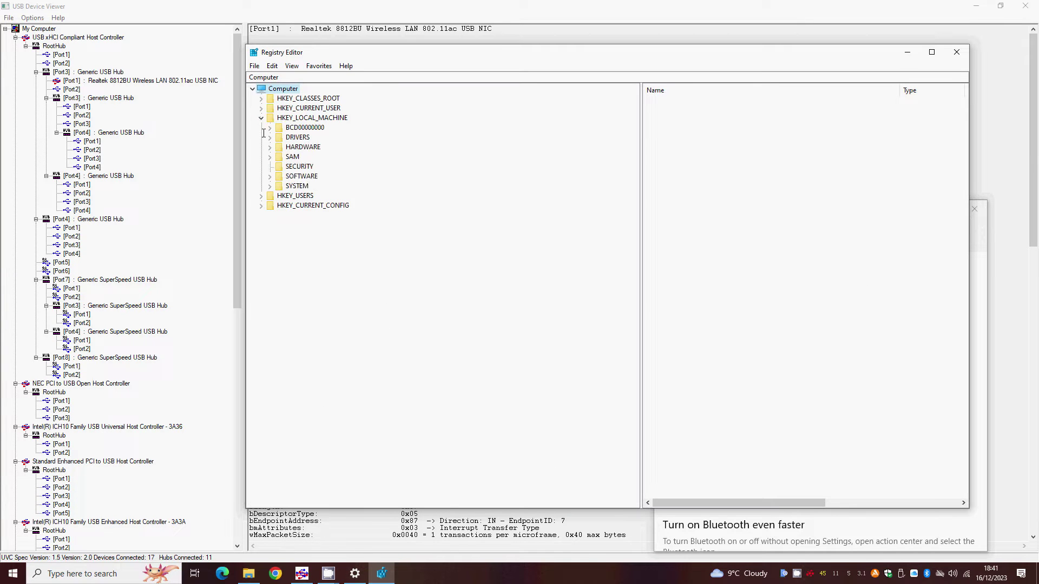
{"action": "left_click", "coordinate": [269, 186]}
{"action": "left_click", "coordinate": [293, 186]}
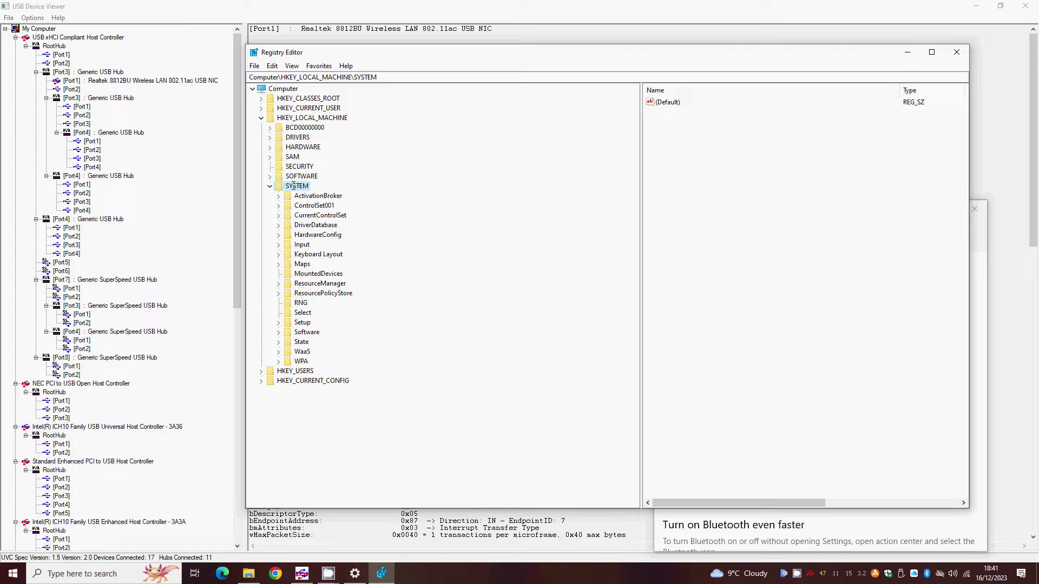
{"action": "left_click", "coordinate": [275, 67]}
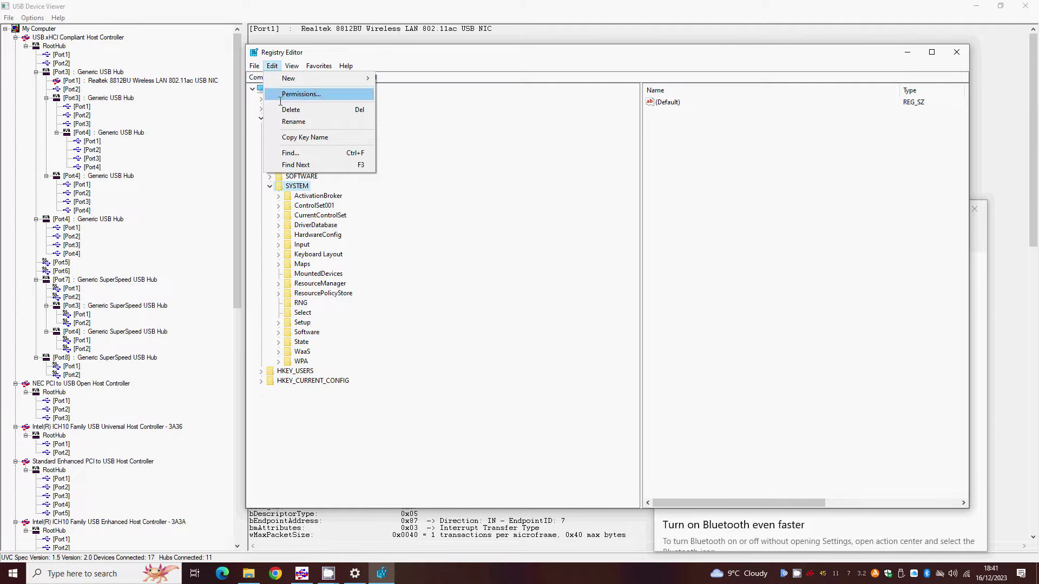
{"action": "left_click", "coordinate": [285, 152]}
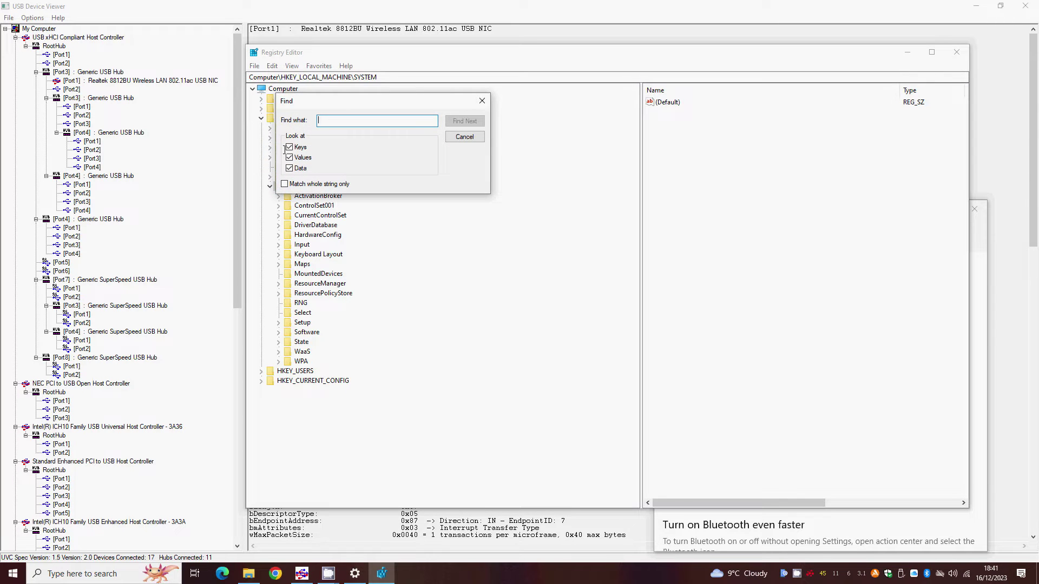
{"action": "type", "text": "ForcedUSB"}
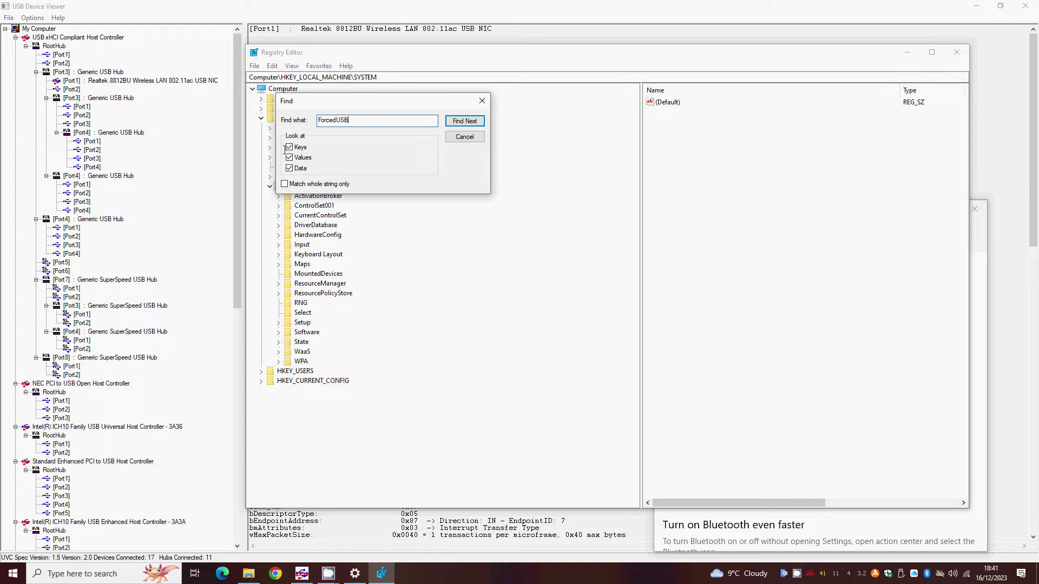
{"action": "type", "text": "Mode"}
{"action": "key", "text": "Return"}
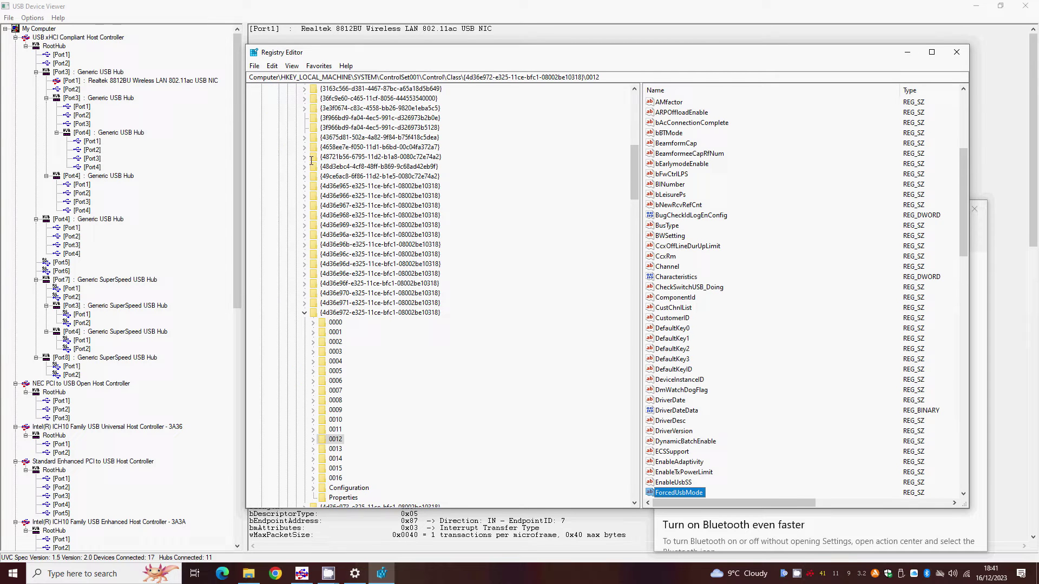
Widen the values list and change ForcedUsbMode under key 0012 to 2
{"action": "left_click_drag", "start_coordinate": [812, 503], "coordinate": [865, 502]}
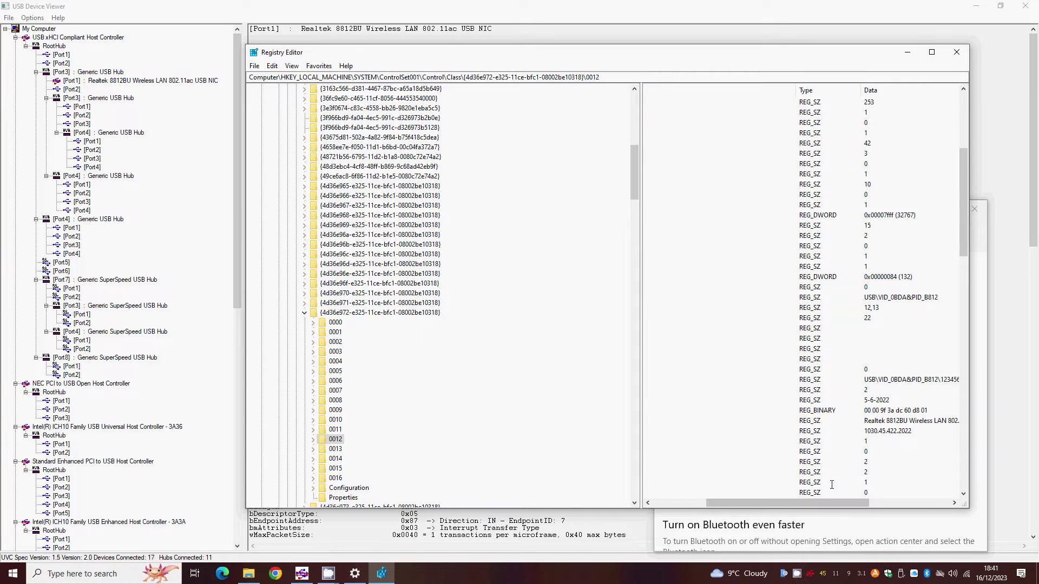
{"action": "left_click_drag", "start_coordinate": [634, 319], "coordinate": [526, 319]}
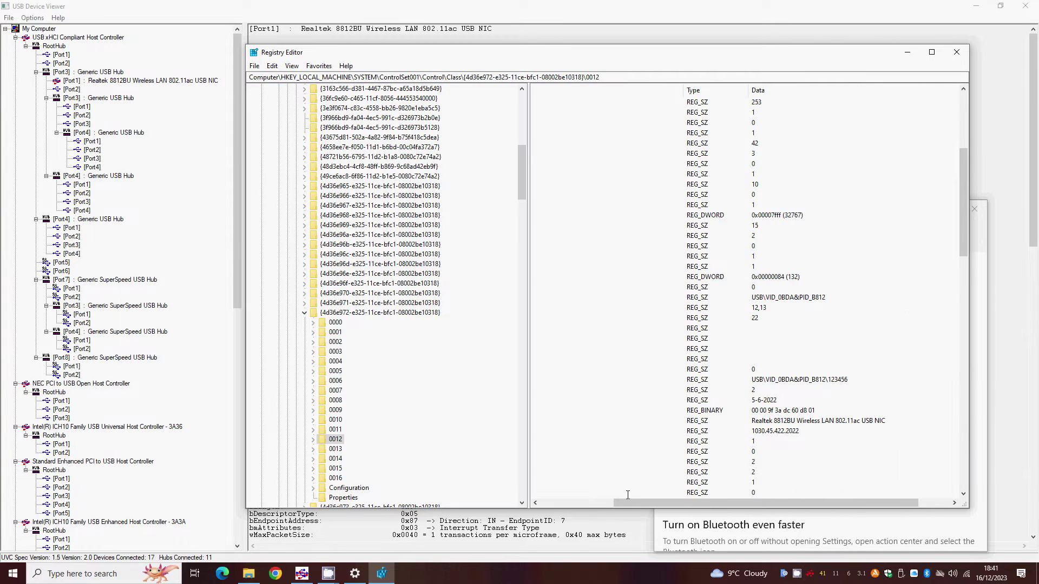
{"action": "left_click_drag", "start_coordinate": [639, 505], "coordinate": [560, 505]}
{"action": "double_click", "coordinate": [566, 493]}
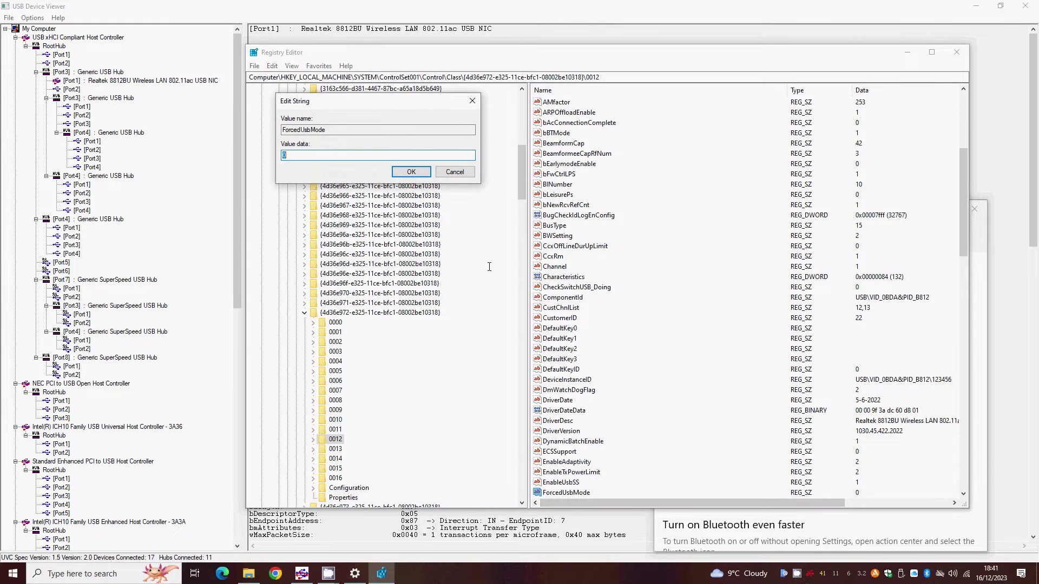
{"action": "type", "text": "2"}
{"action": "left_click", "coordinate": [423, 172]}
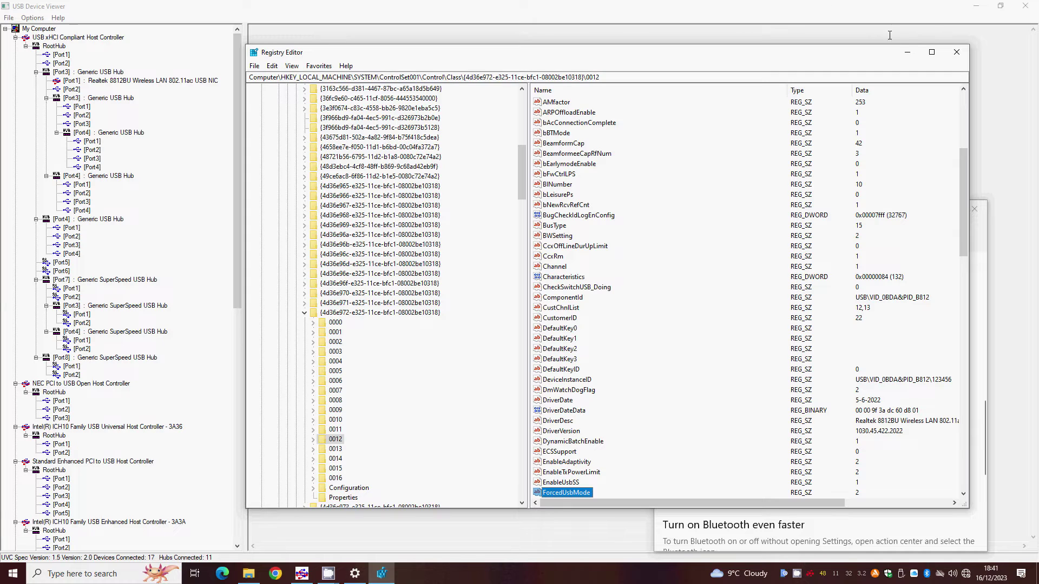
Check the adapter's new port in USB Device Viewer and highlight netrtwlanu.inf's commented USB 2.0/3.0 lines
{"action": "left_click", "coordinate": [905, 52]}
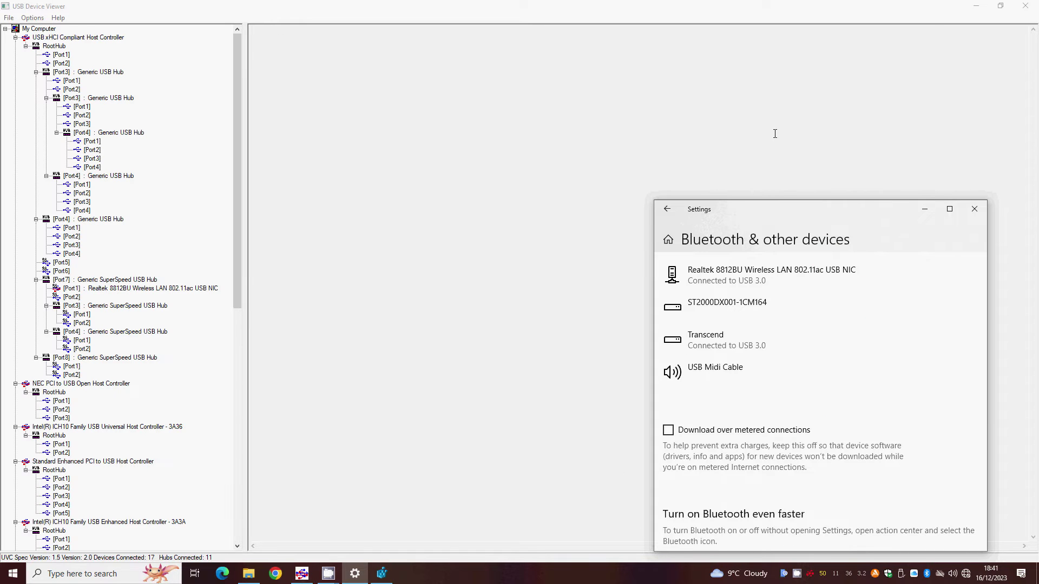
{"action": "left_click", "coordinate": [161, 290]}
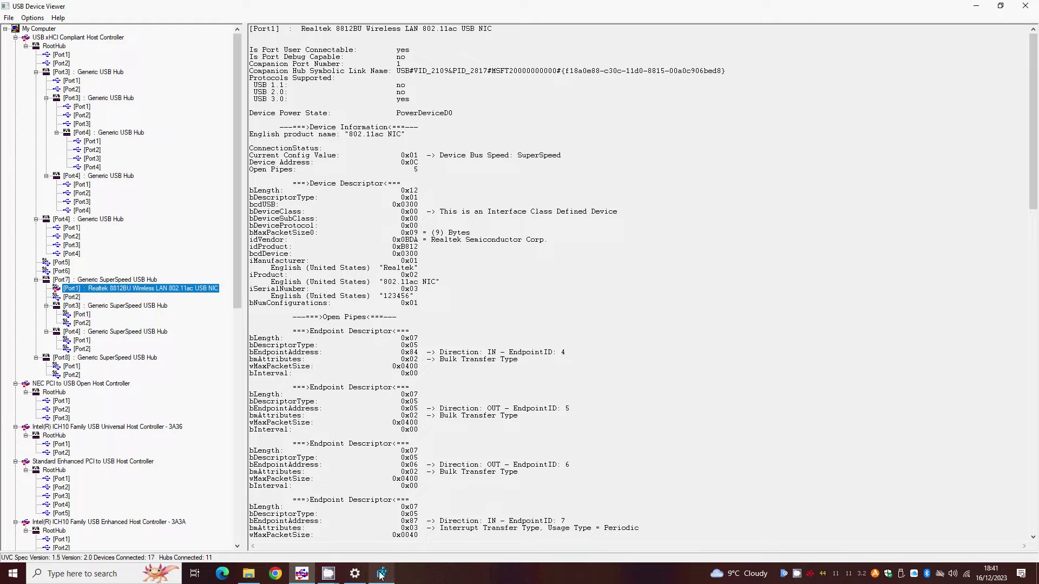
{"action": "left_click", "coordinate": [356, 573]}
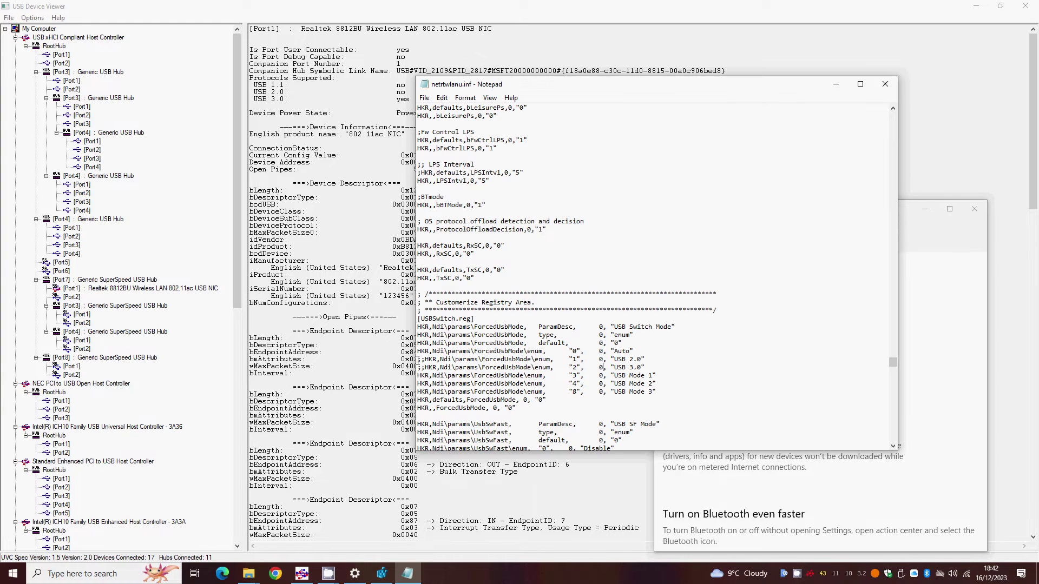
{"action": "left_click_drag", "start_coordinate": [417, 360], "coordinate": [417, 375]}
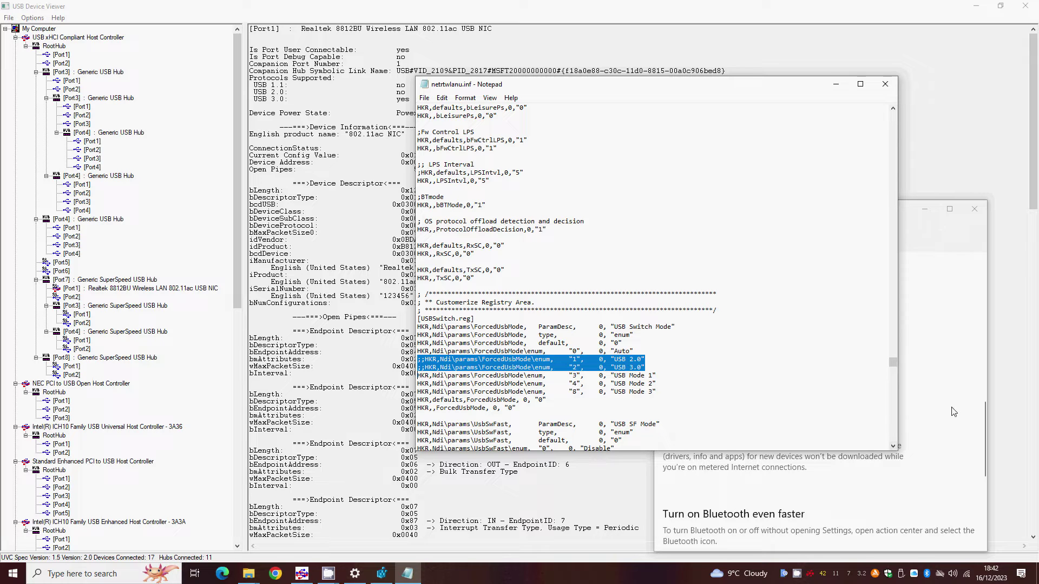
{"action": "key", "text": "alt+Tab"}
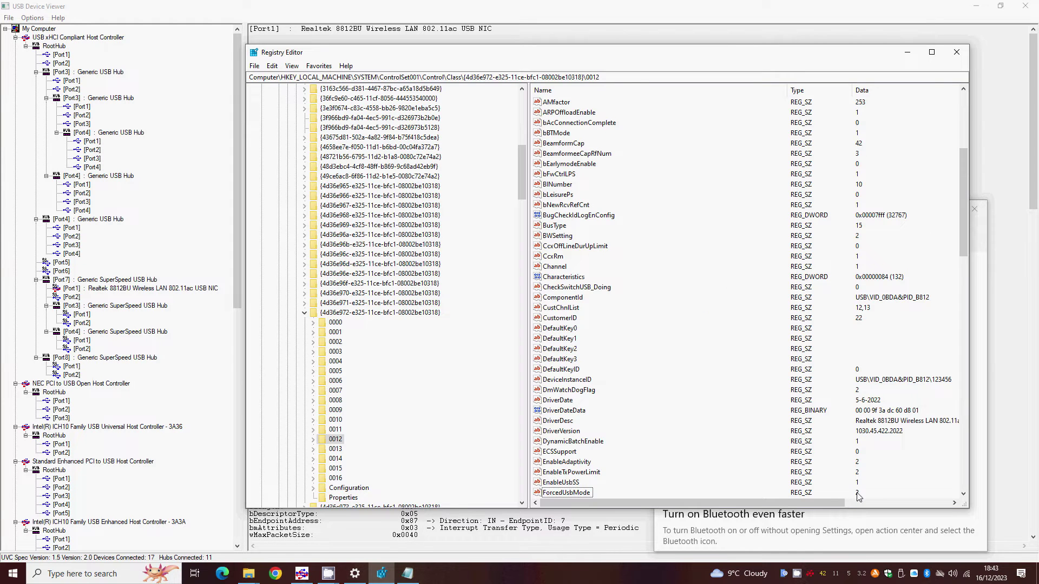
Change ForcedUsbMode under key 0012 back from 2 to 0
{"action": "double_click", "coordinate": [574, 496]}
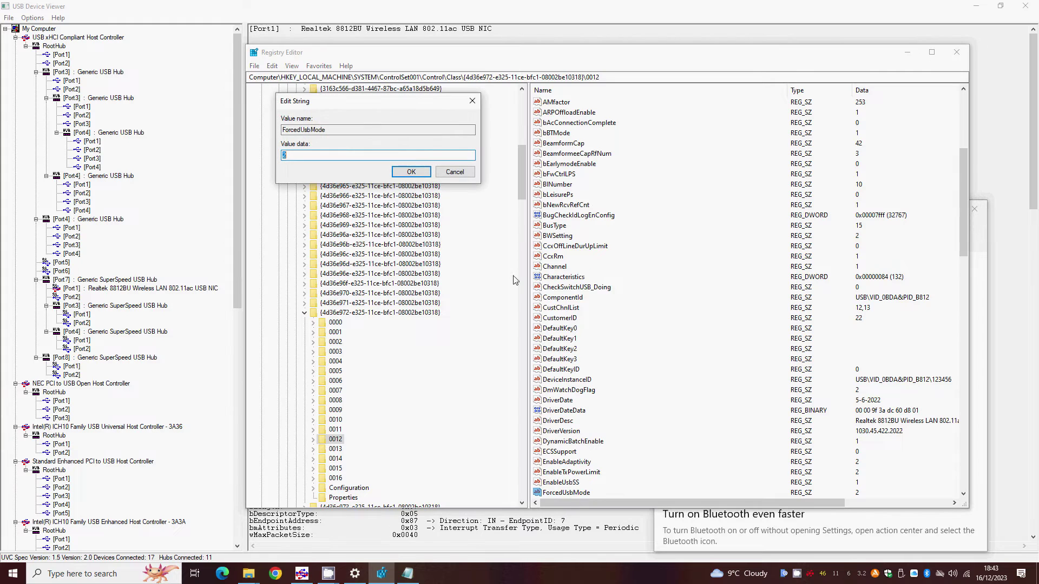
{"action": "type", "text": "0"}
{"action": "left_click", "coordinate": [415, 171]}
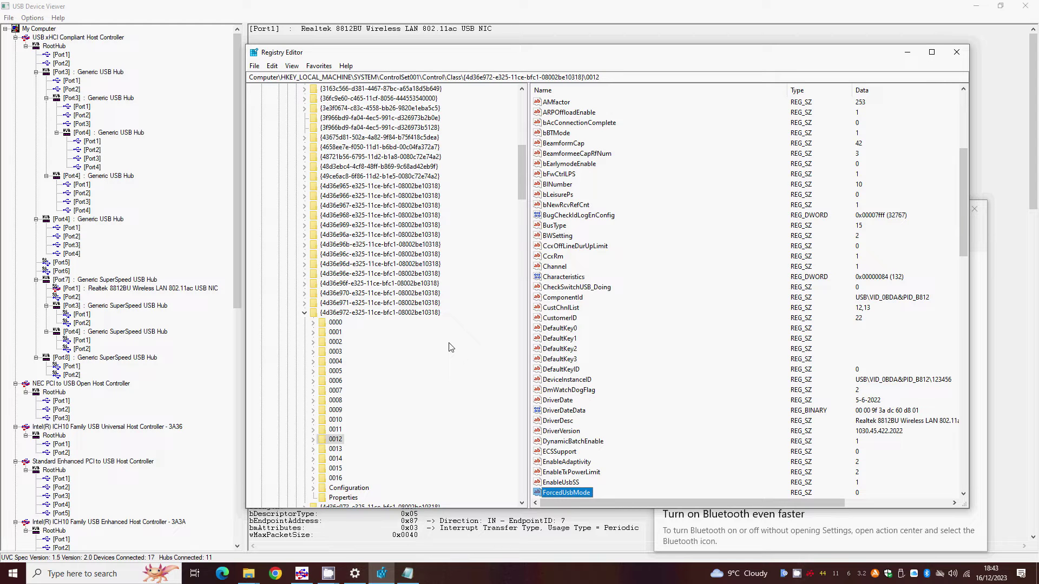
Search the registry for 'usb mode 3' to find the ForcedUsbMode enum key
{"action": "key", "text": "ctrl+f"}
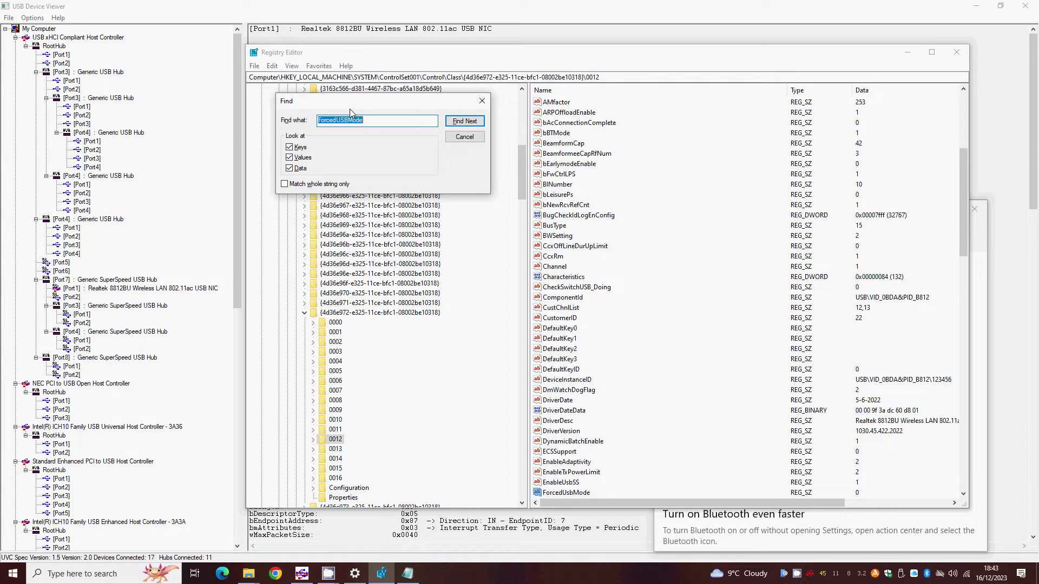
{"action": "type", "text": "usb mode 3"}
{"action": "key", "text": "Return"}
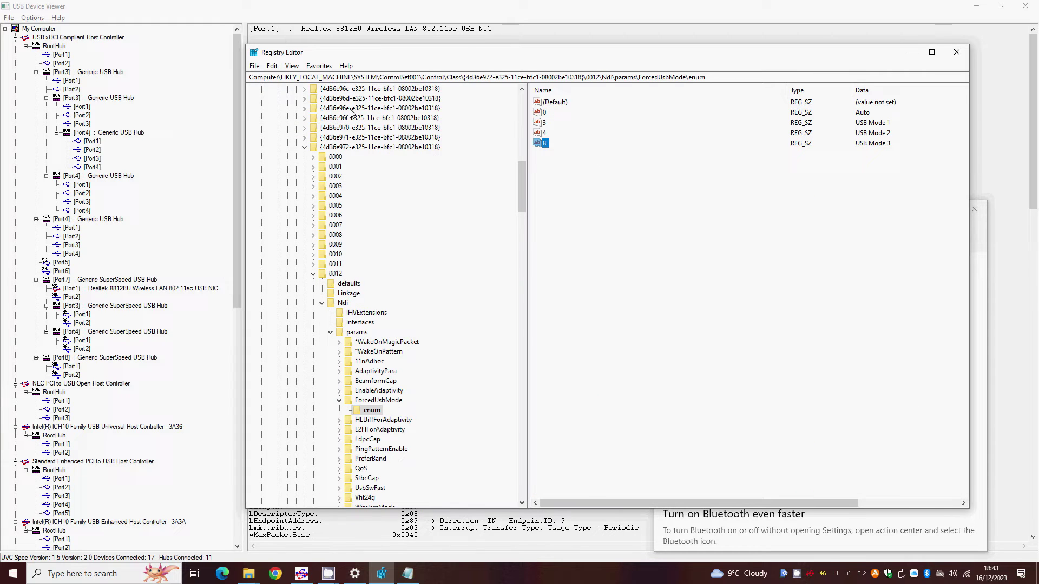
In Device Manager, list the adapter's USB Switch Mode values (Auto, USB Mode 1–3)
{"action": "key", "text": "alt+Tab"}
{"action": "left_click", "coordinate": [200, 212]}
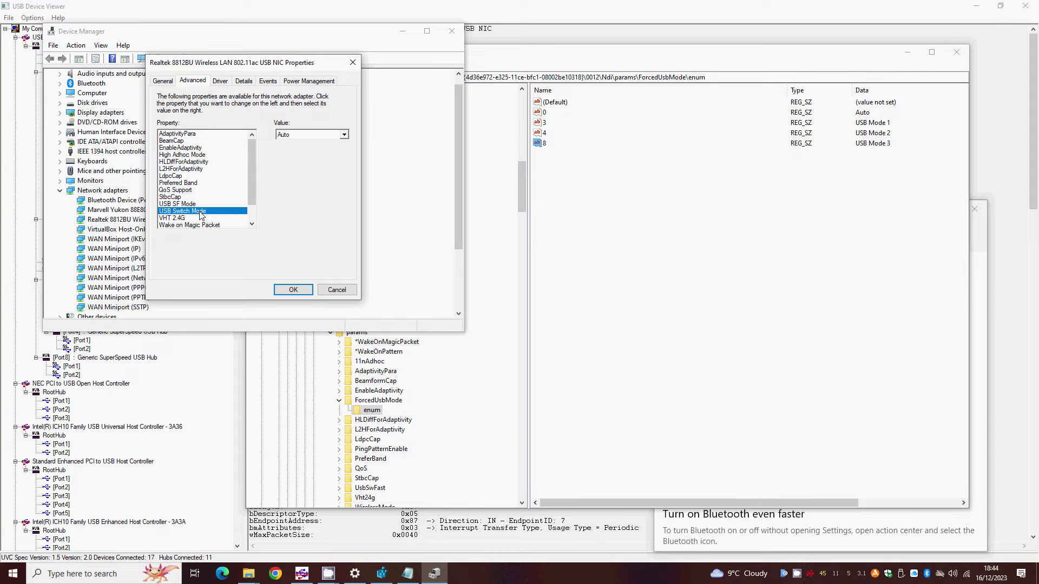
{"action": "left_click", "coordinate": [346, 135]}
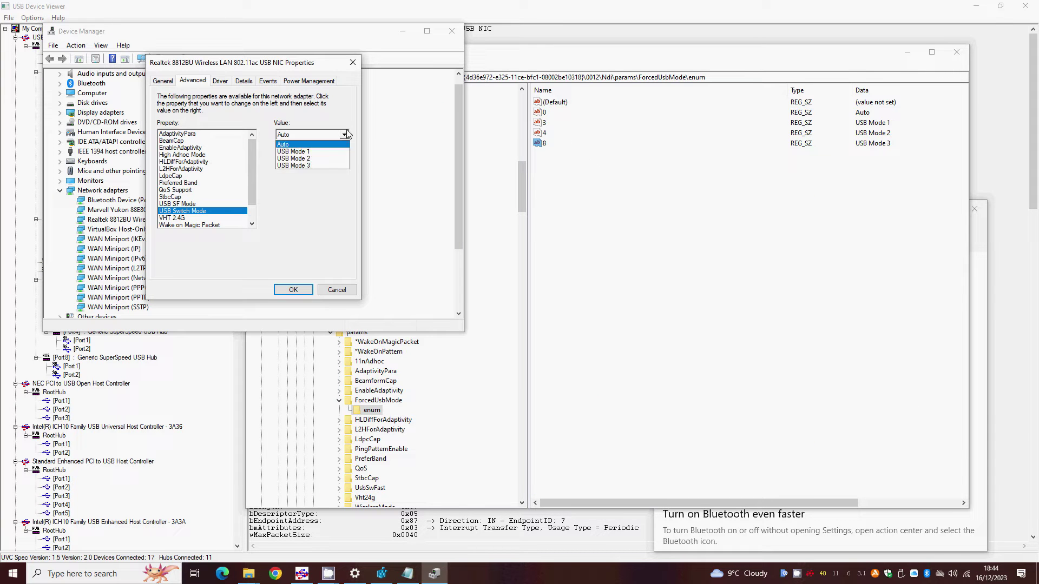
Add string value 1 with data 'USB 2.0' to the enum key
{"action": "right_click", "coordinate": [611, 195]}
{"action": "mouse_move", "coordinate": [636, 201]}
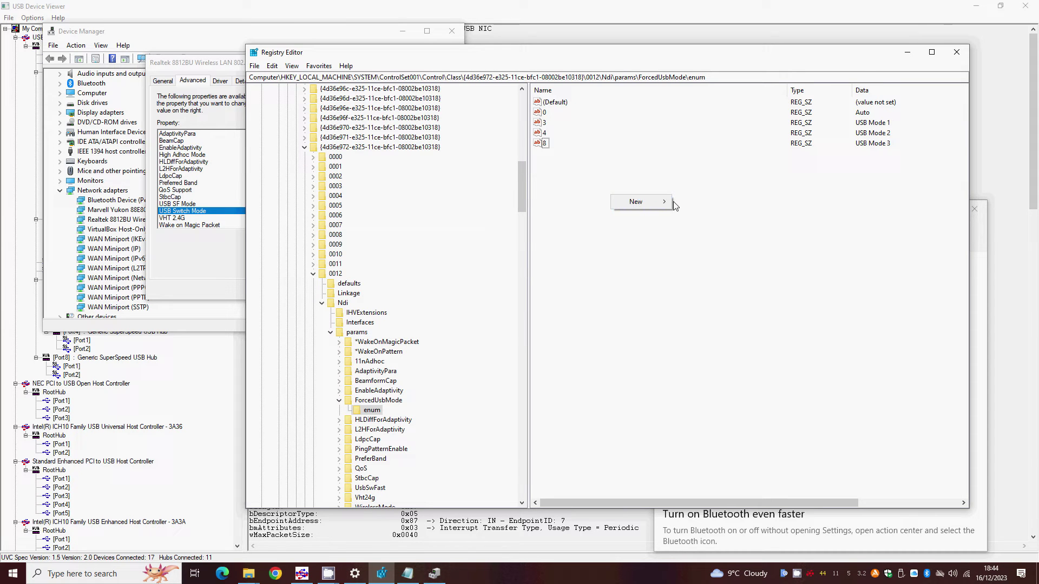
{"action": "left_click", "coordinate": [711, 218]}
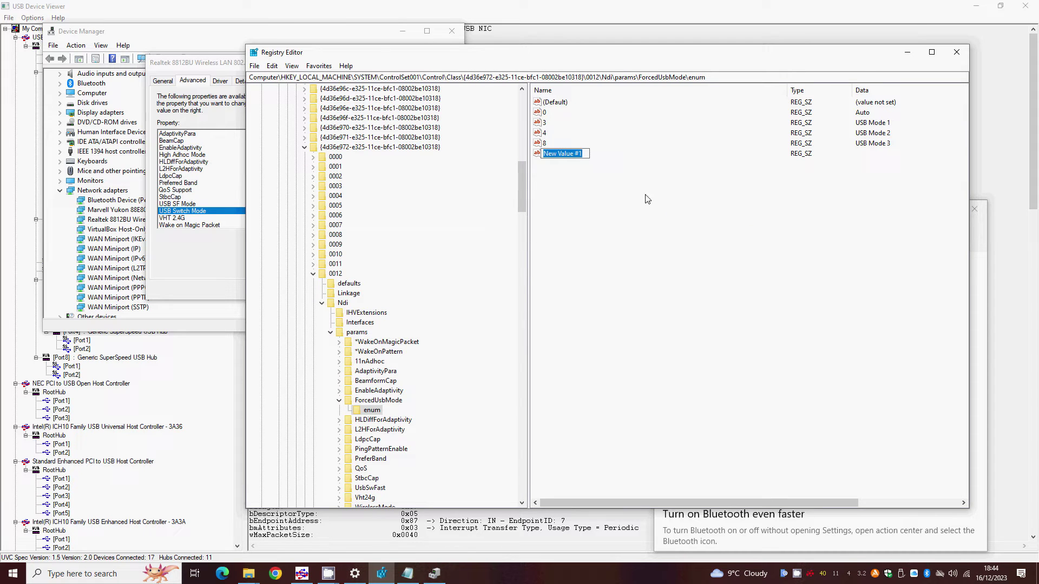
{"action": "type", "text": "1"}
{"action": "key", "text": "Return"}
{"action": "key", "text": "Return"}
{"action": "type", "text": "US"}
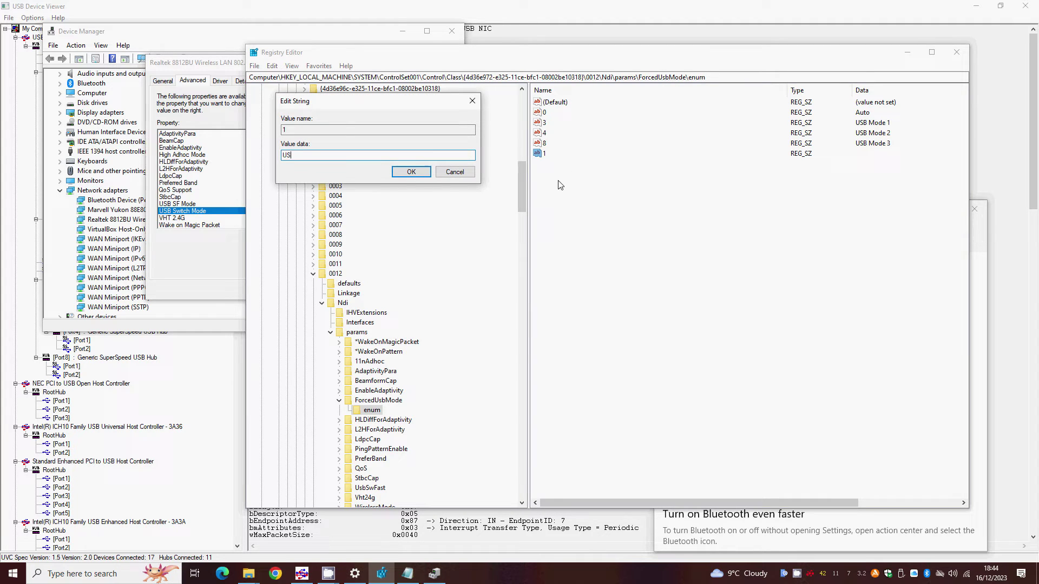
{"action": "type", "text": "B 2.0"}
Add string value 2 with data 'USB 3.0' to the enum key
{"action": "key", "text": "Return"}
{"action": "right_click", "coordinate": [560, 184]}
{"action": "mouse_move", "coordinate": [584, 188]}
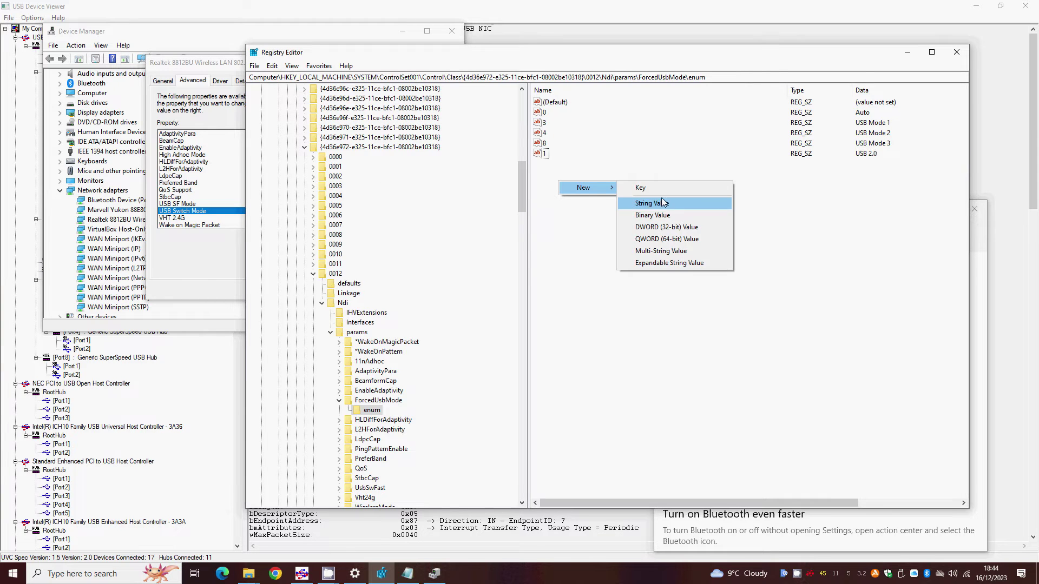
{"action": "left_click", "coordinate": [663, 205]}
{"action": "type", "text": "2"}
{"action": "key", "text": "Return"}
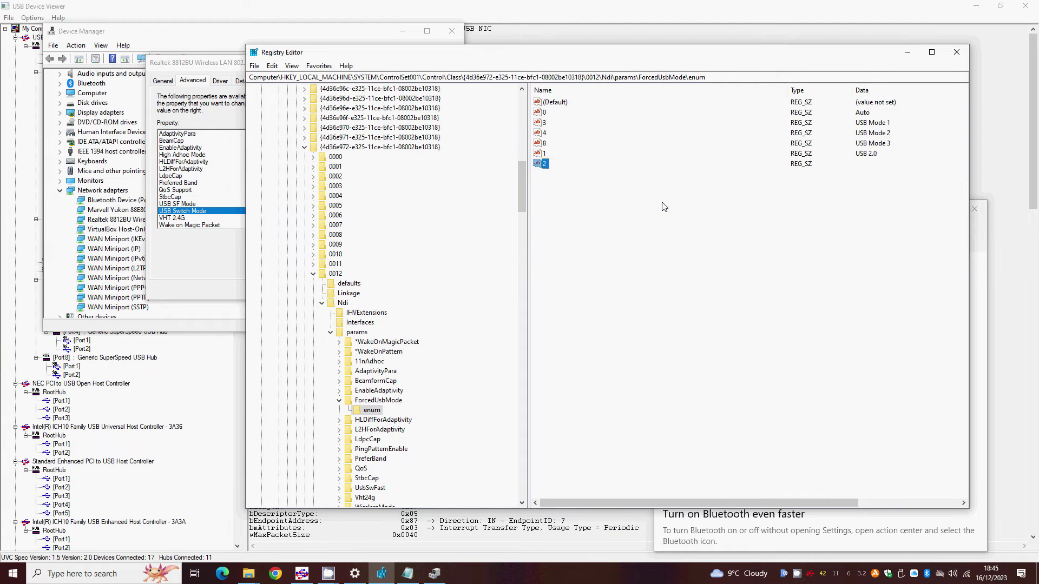
{"action": "double_click", "coordinate": [544, 164]}
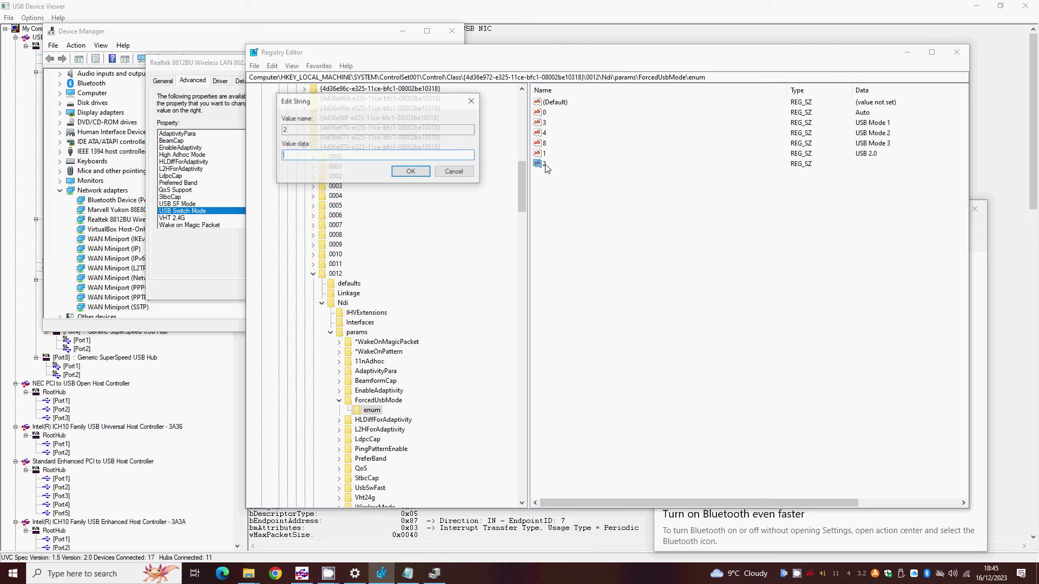
{"action": "type", "text": "U"}
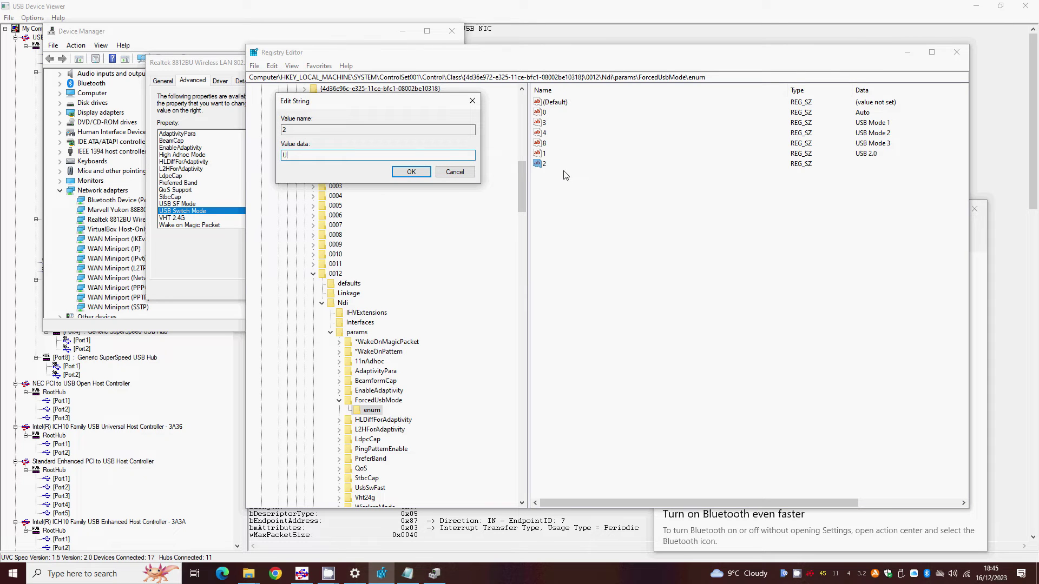
{"action": "type", "text": "SB 3.0"}
{"action": "key", "text": "Return"}
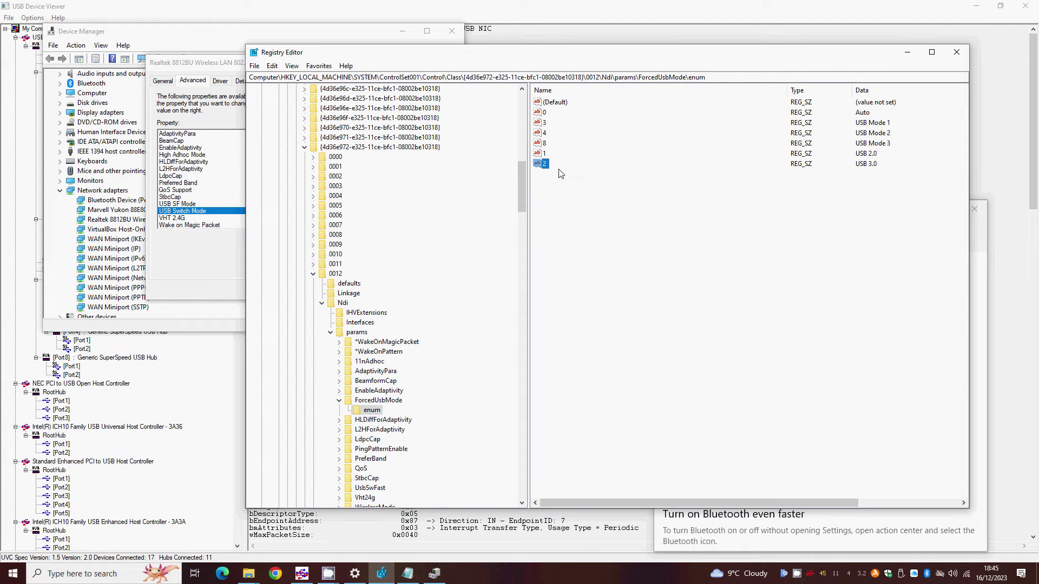
Set the adapter's USB Switch Mode to USB 3.0 and apply it
{"action": "left_click", "coordinate": [197, 266]}
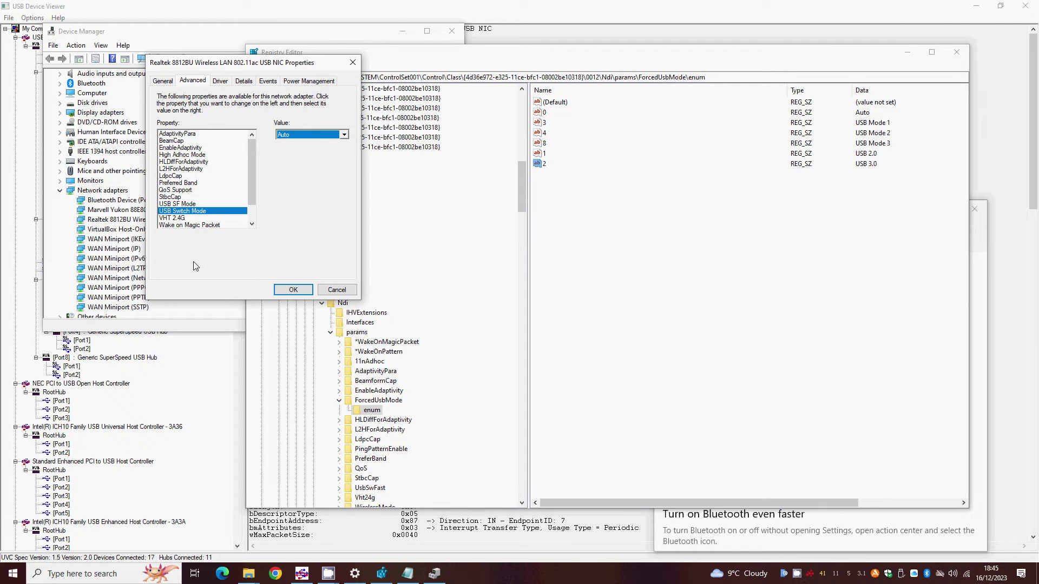
{"action": "left_click", "coordinate": [195, 204]}
{"action": "left_click", "coordinate": [205, 211]}
{"action": "left_click", "coordinate": [344, 135]}
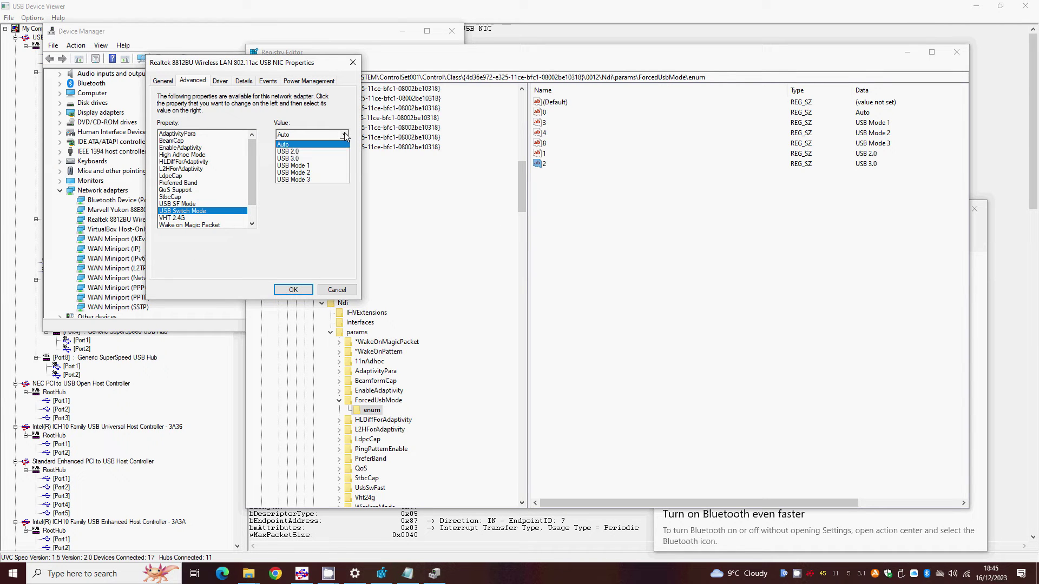
{"action": "left_click", "coordinate": [323, 160]}
{"action": "left_click", "coordinate": [296, 291]}
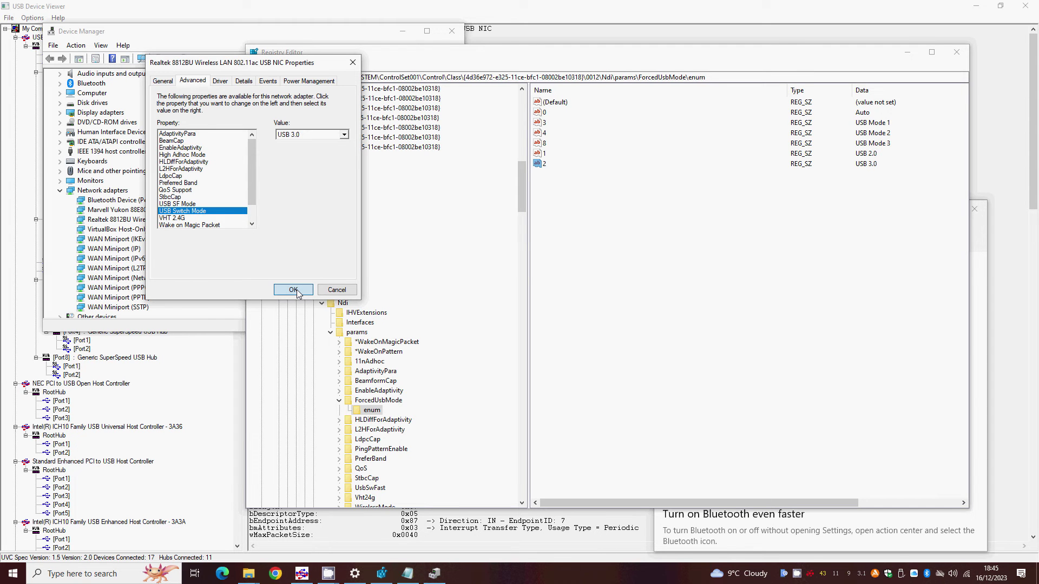